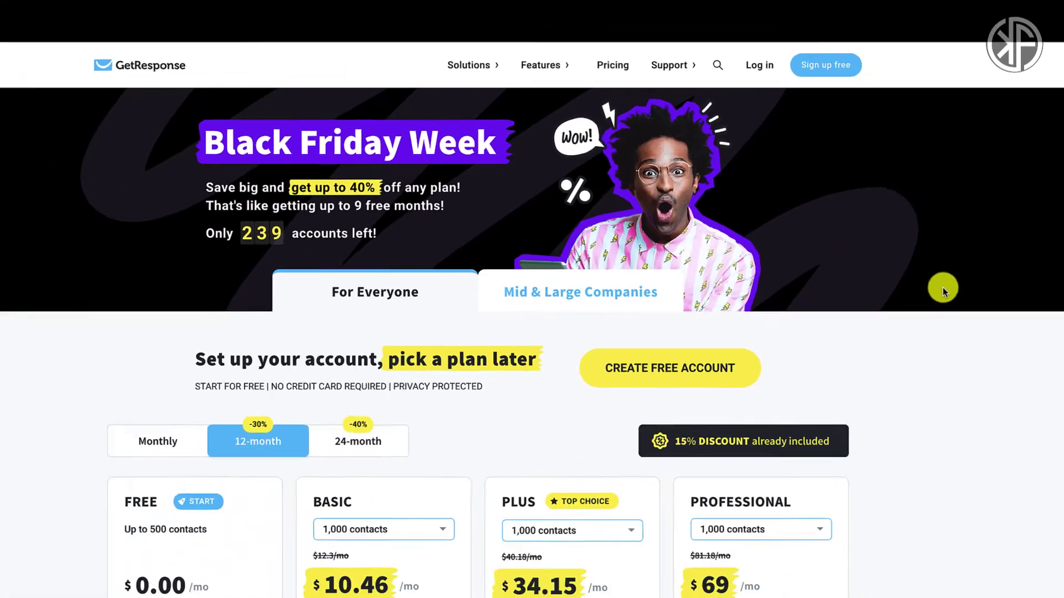
pyautogui.scroll(-1, 930, 390)
pyautogui.scroll(-3, 930, 389)
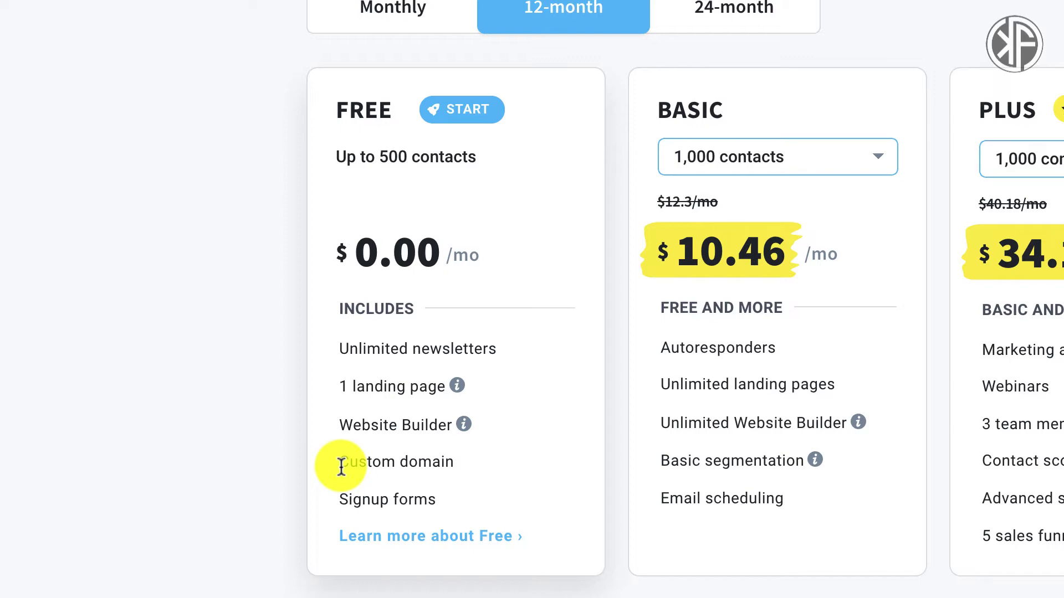
# Open 'Learn more about Free' and review the free tools and 30-day premium trial features.
pyautogui.click(441, 545)
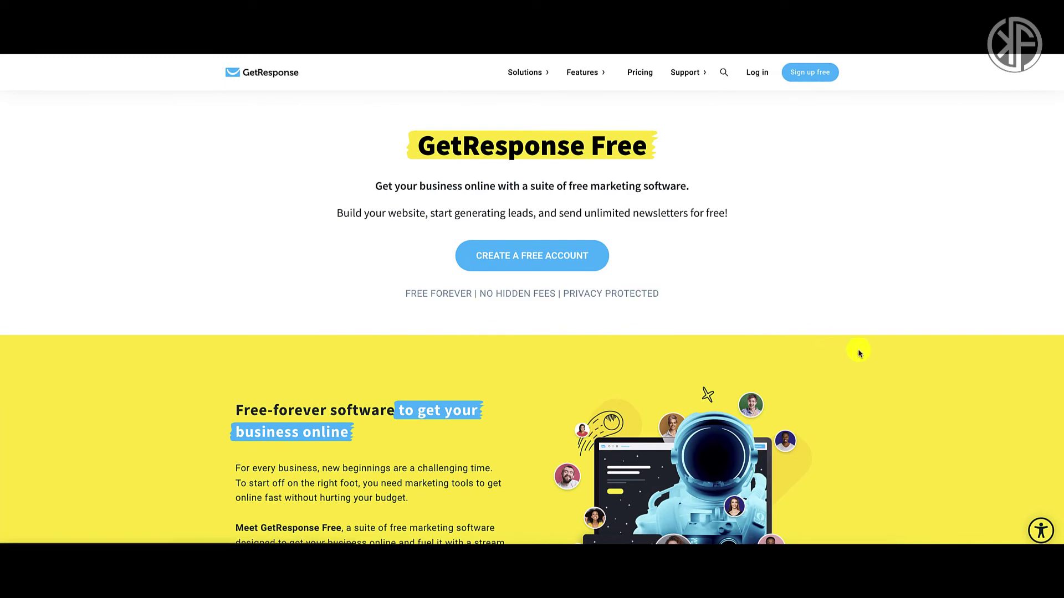
pyautogui.scroll(-4, 859, 353)
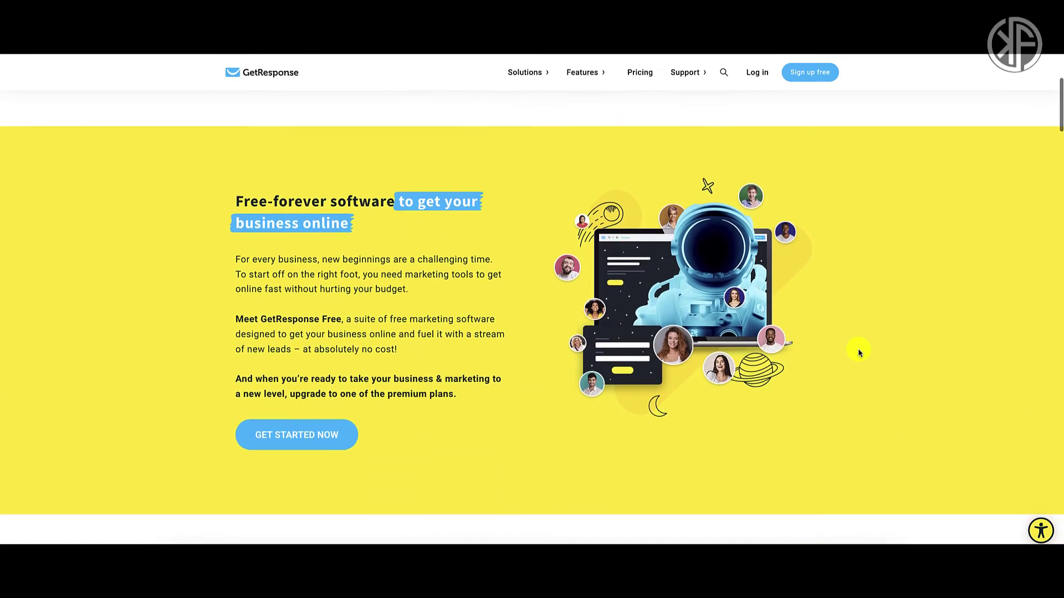
pyautogui.scroll(-12, 857, 348)
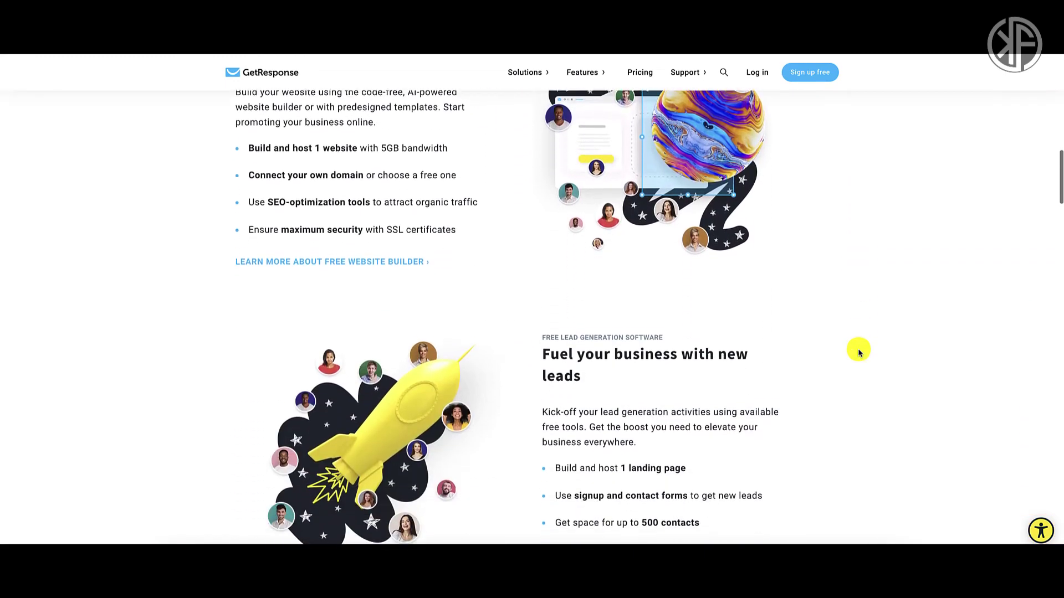
pyautogui.scroll(-12, 859, 351)
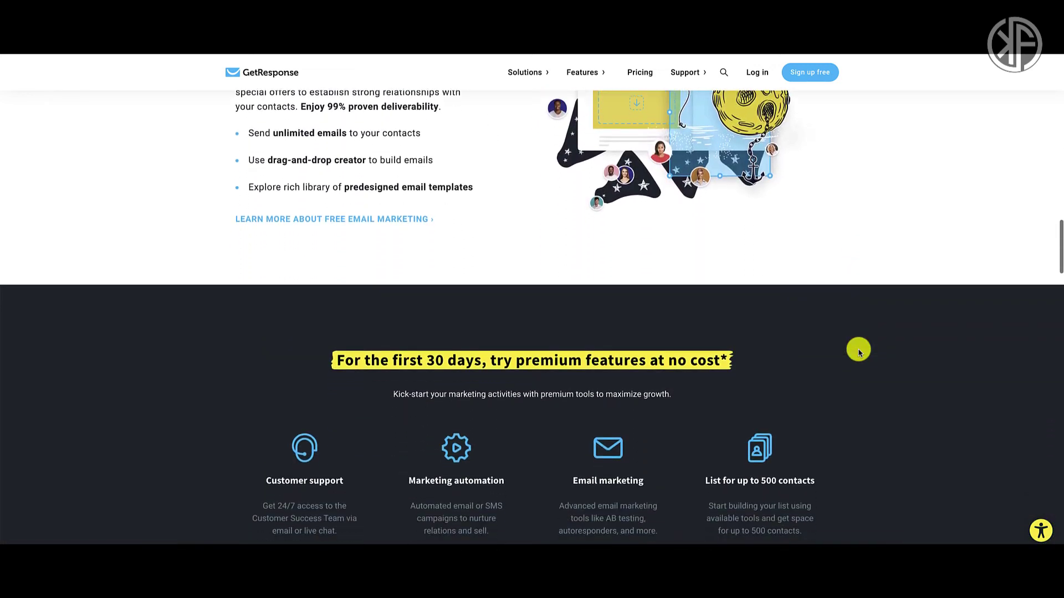
pyautogui.scroll(-2, 858, 351)
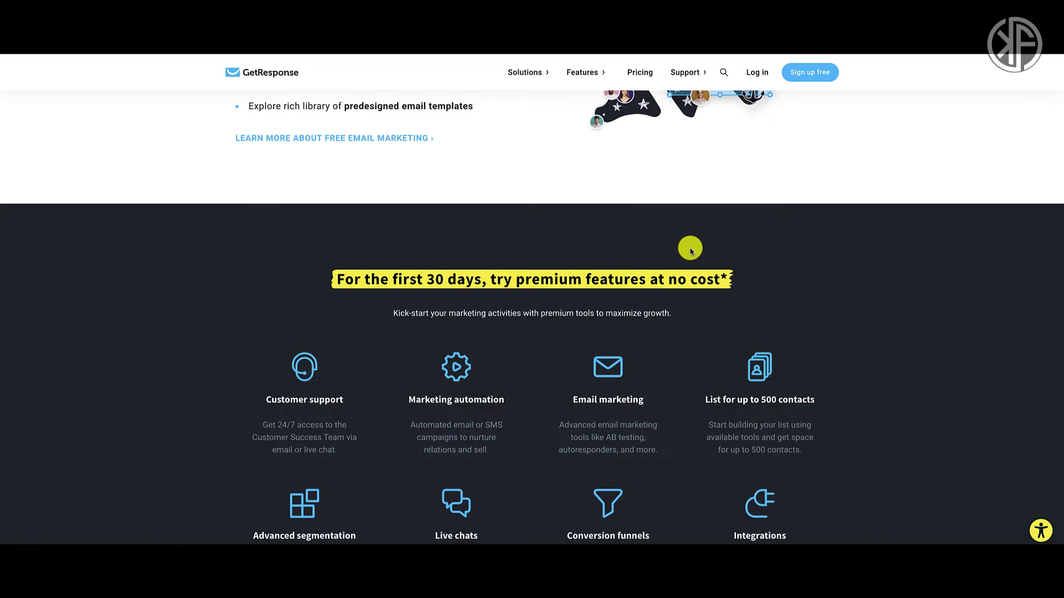
pyautogui.scroll(1, 691, 251)
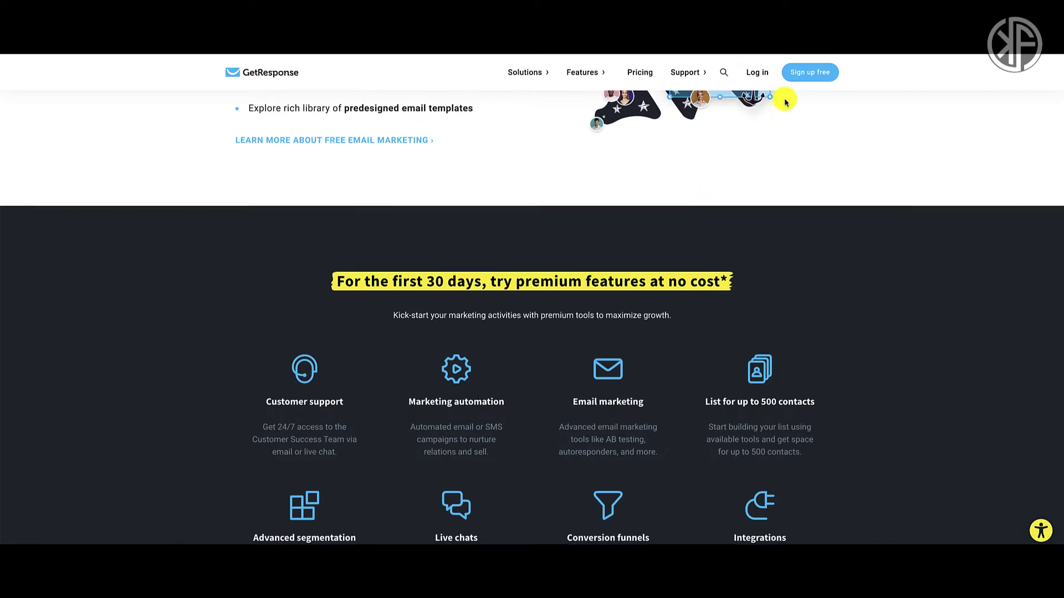
# Sign up for a free account with the user's Gmail address and a password.
pyautogui.click(801, 76)
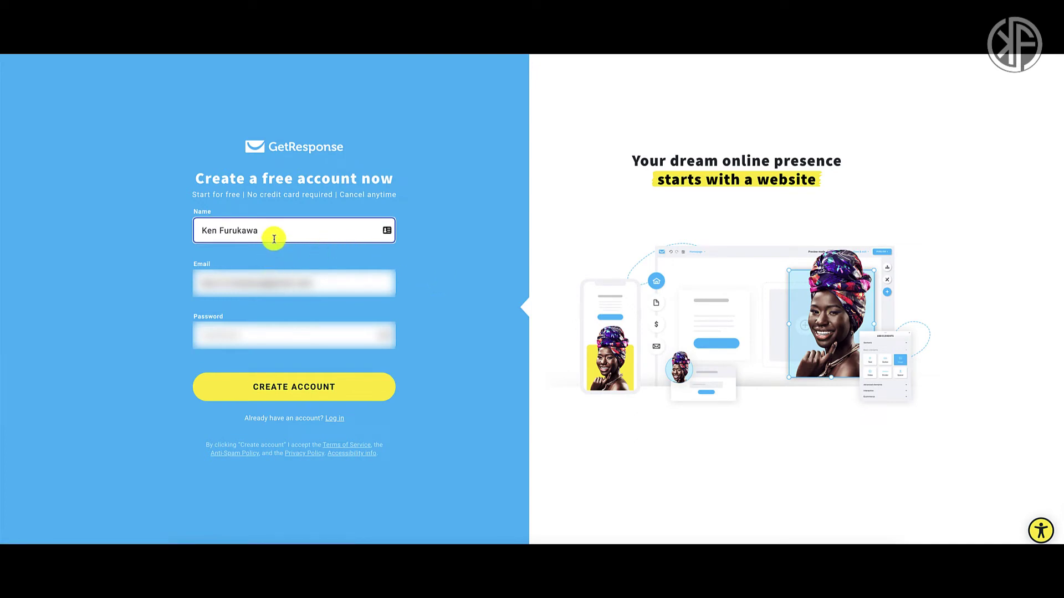
pyautogui.click(323, 284)
pyautogui.moveTo(323, 284); pyautogui.dragTo(187, 289)
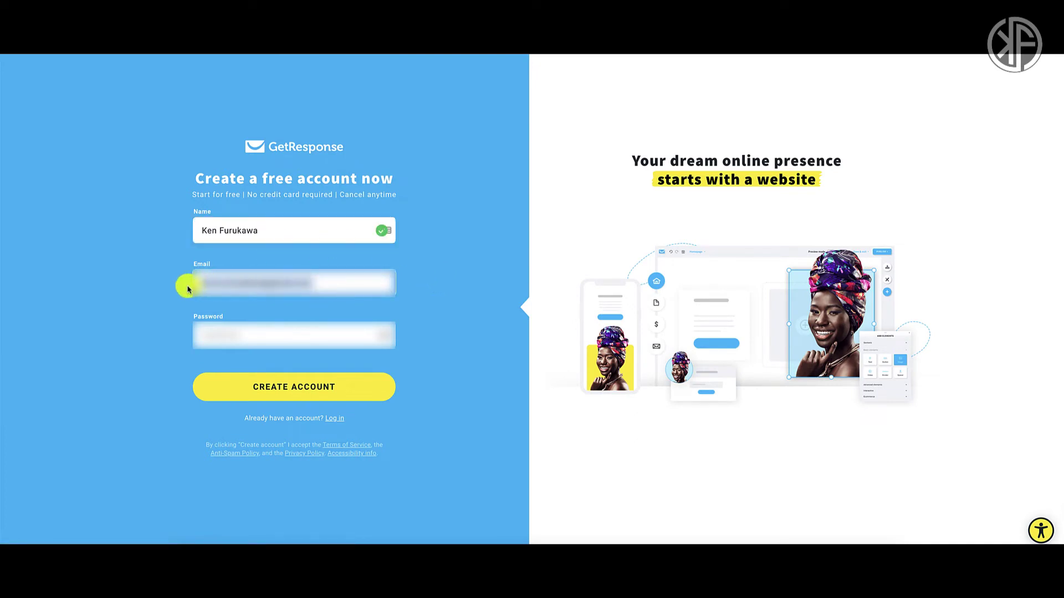
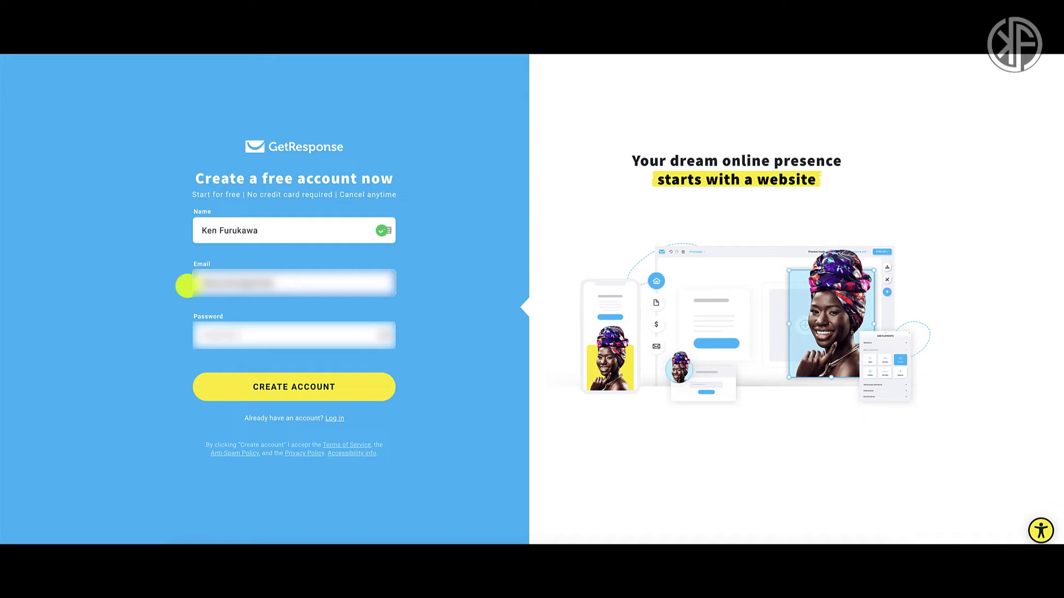
pyautogui.press('Tab')
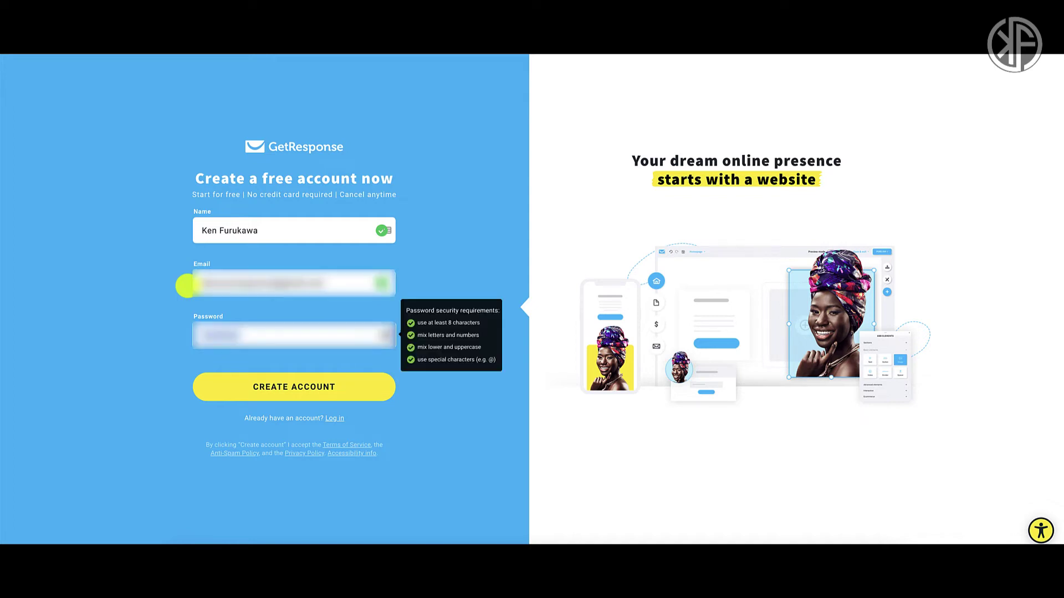
pyautogui.write('******')
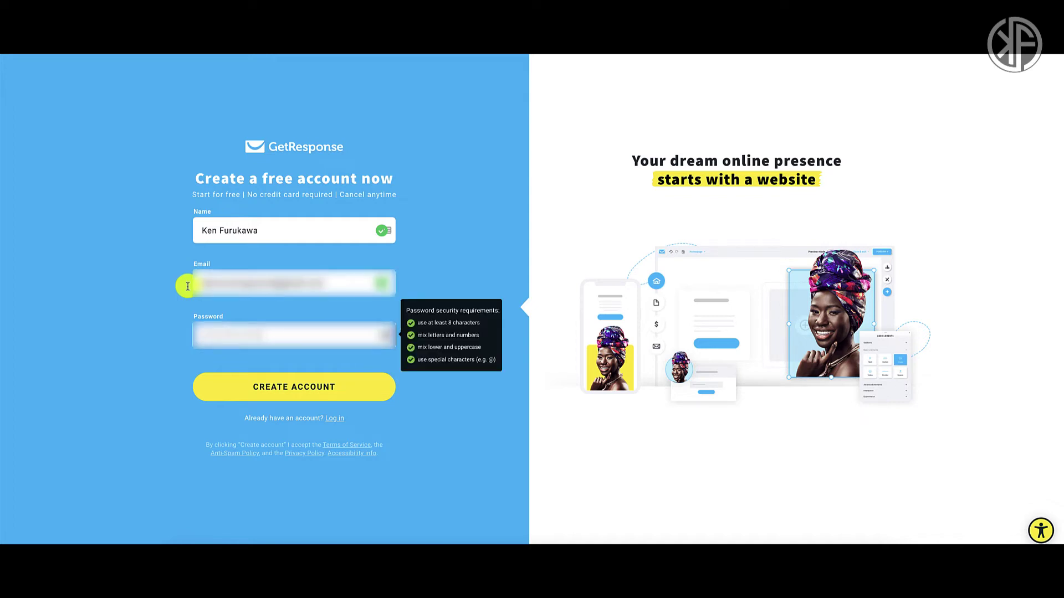
pyautogui.click(456, 441)
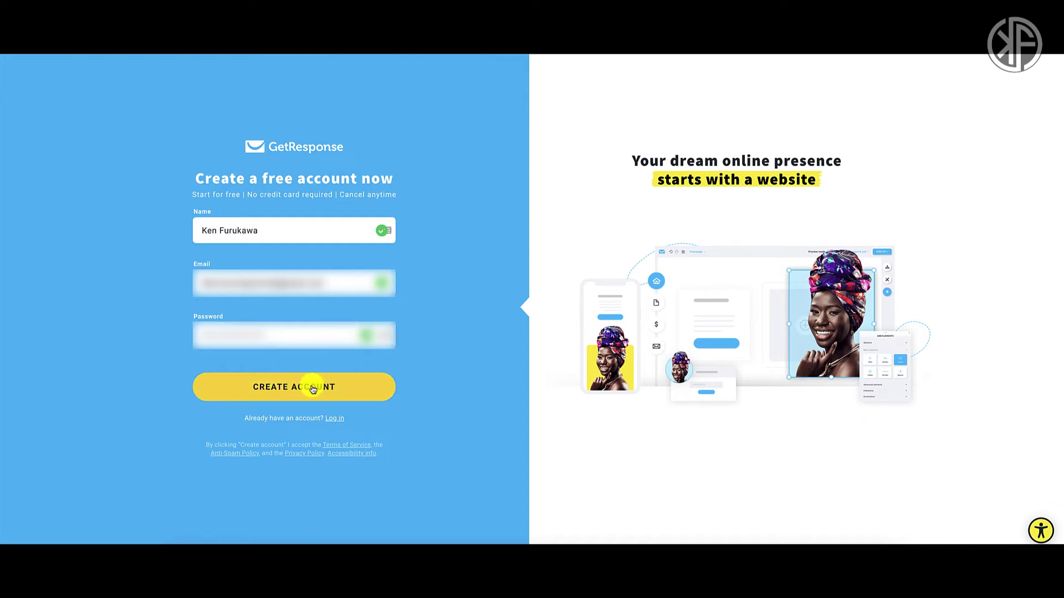
pyautogui.click(313, 388)
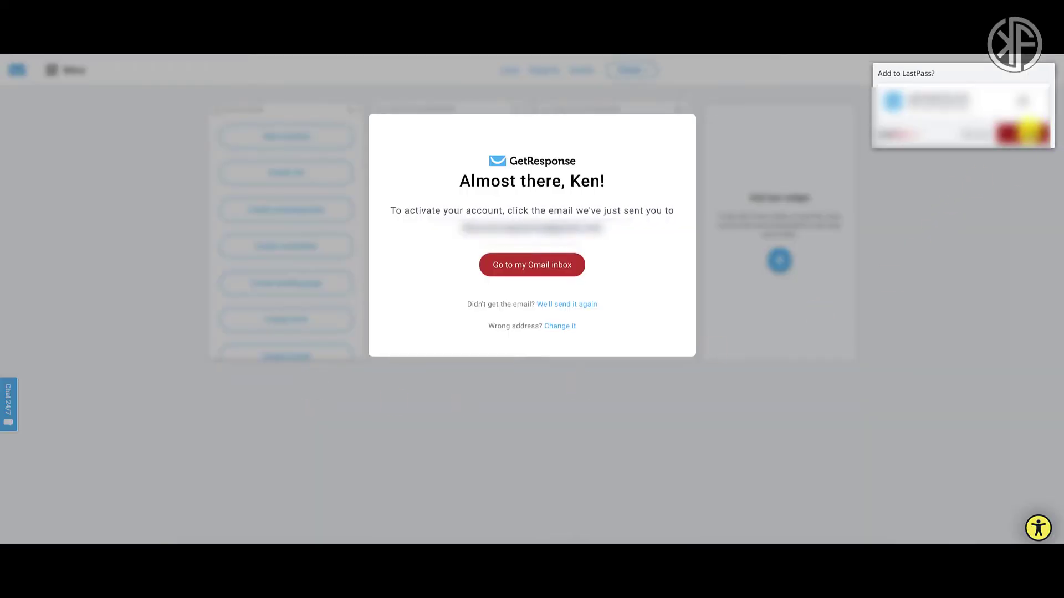
pyautogui.click(1028, 133)
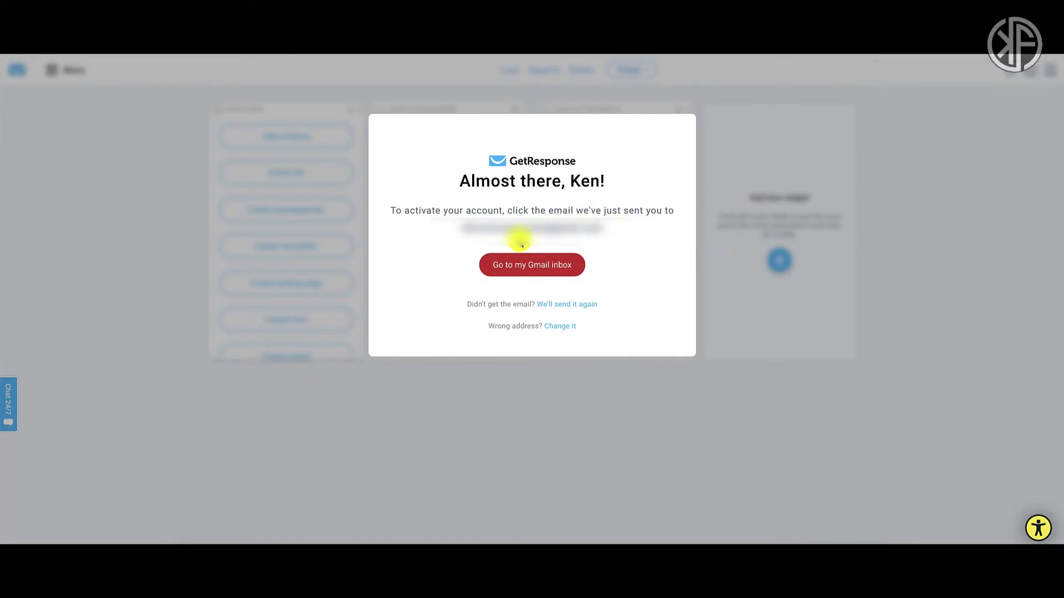
# In Gmail, open the GetResponse activation email and choose ACTIVATE MY ACCOUNT.
pyautogui.click(563, 266)
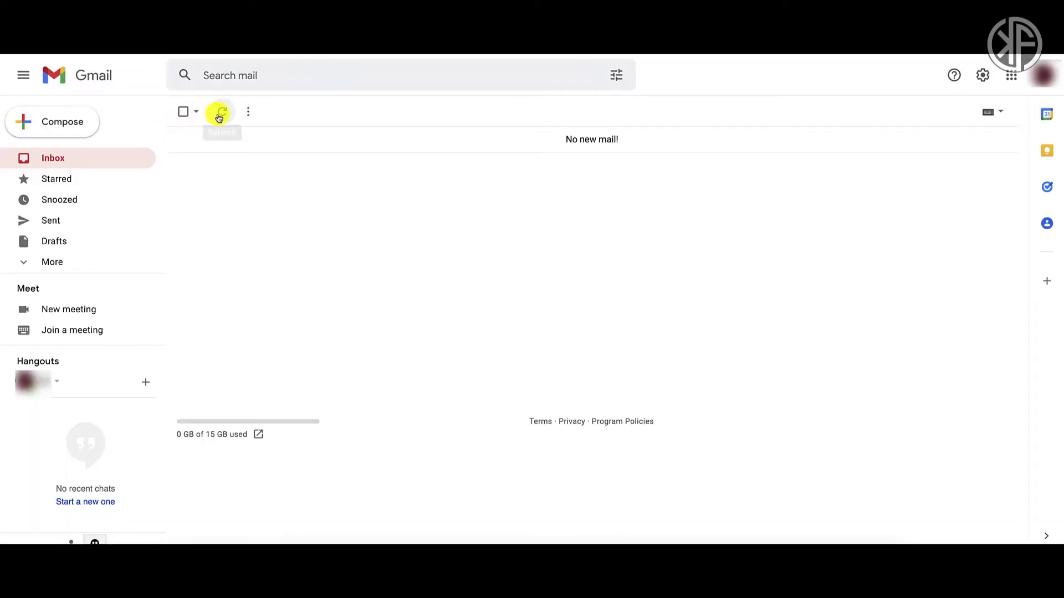
pyautogui.click(220, 114)
pyautogui.click(399, 141)
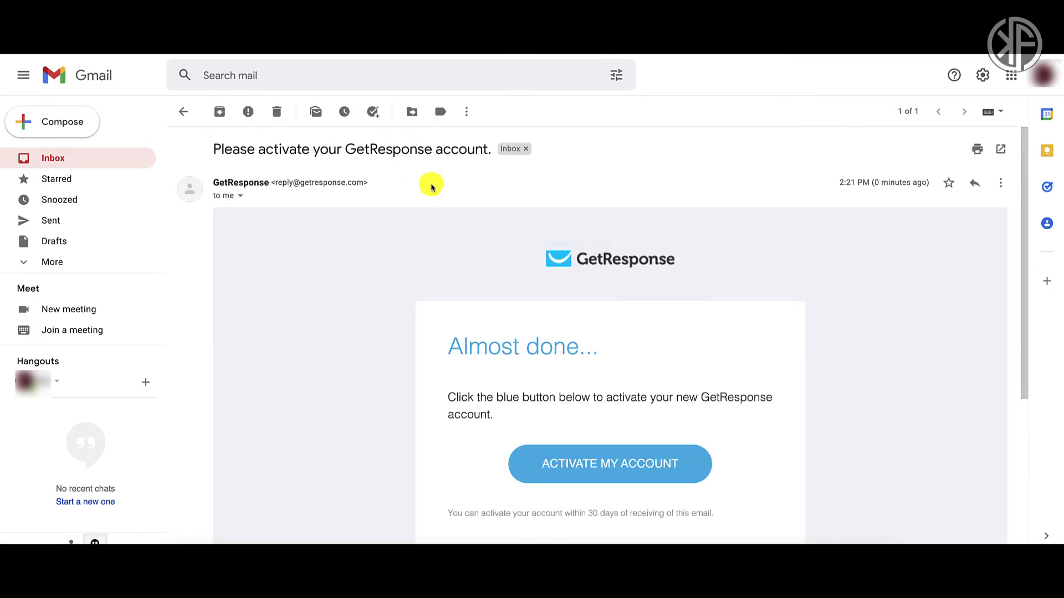
pyautogui.scroll(-1, 708, 400)
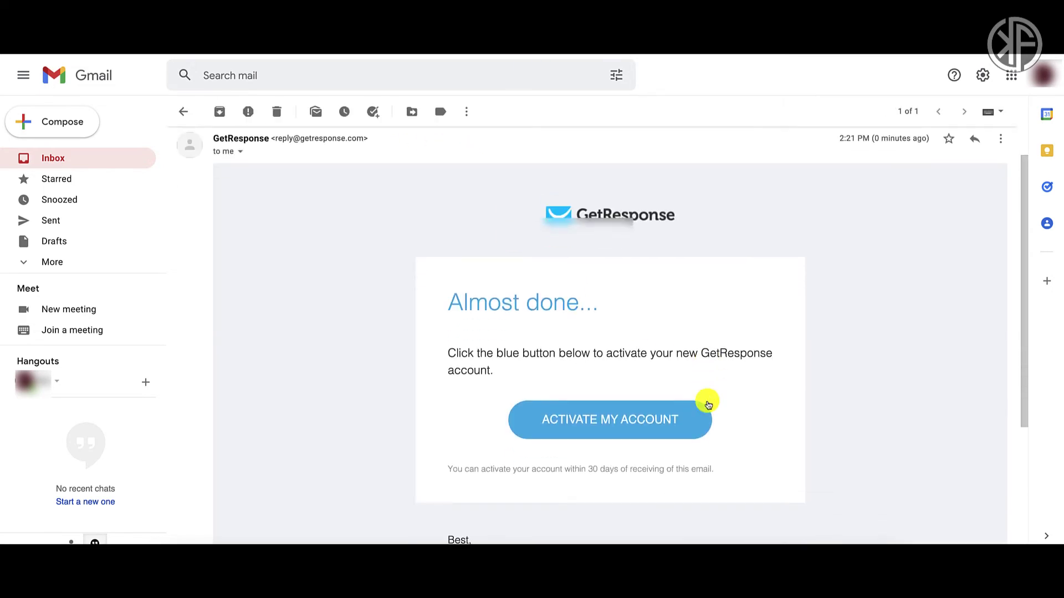
pyautogui.click(645, 417)
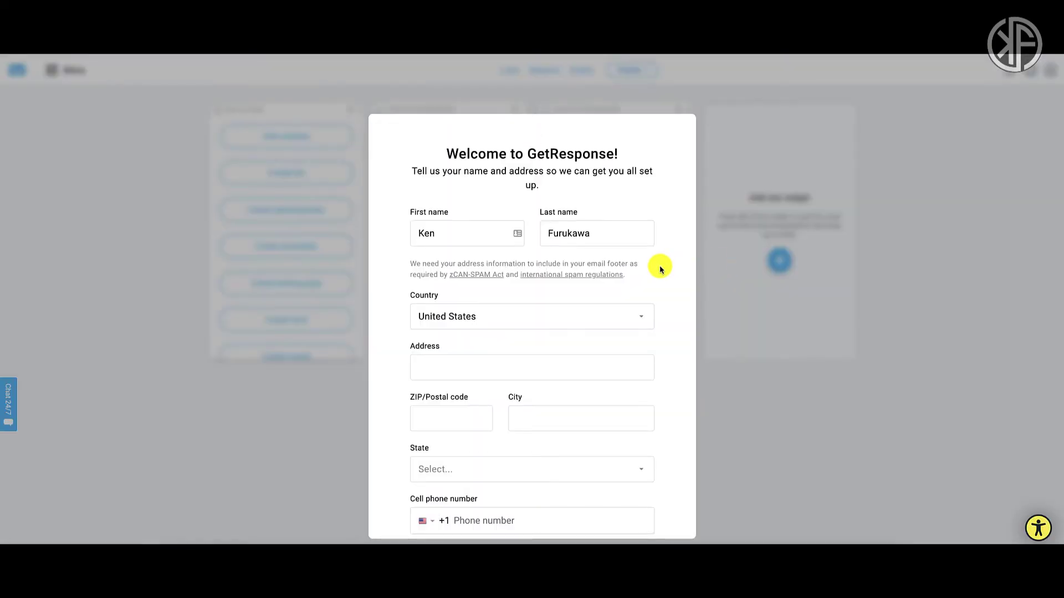
# Enter the street address and ZIP code in the welcome form.
pyautogui.scroll(-1, 660, 270)
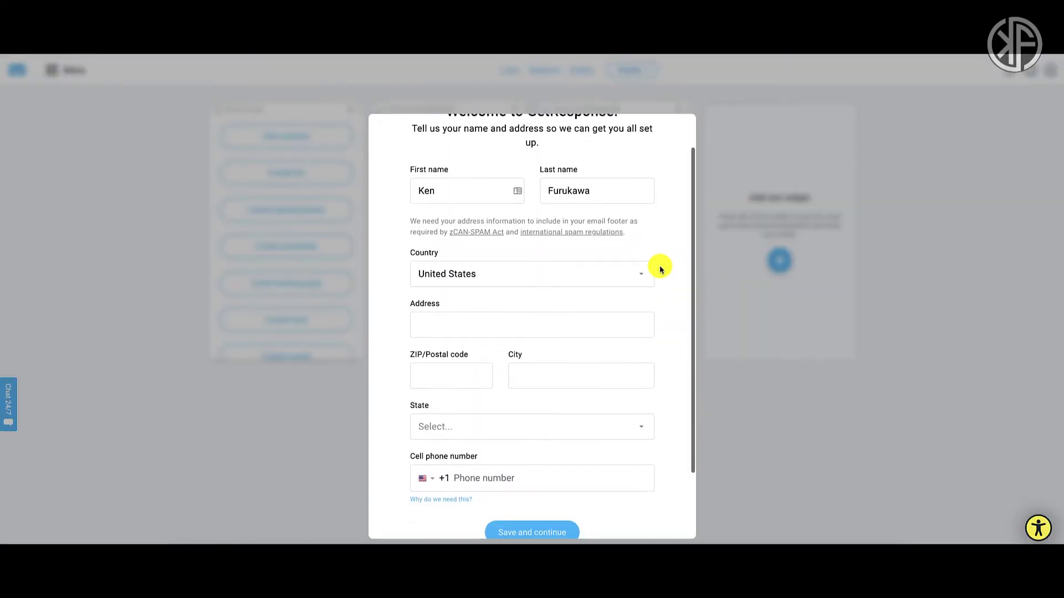
pyautogui.scroll(1, 660, 269)
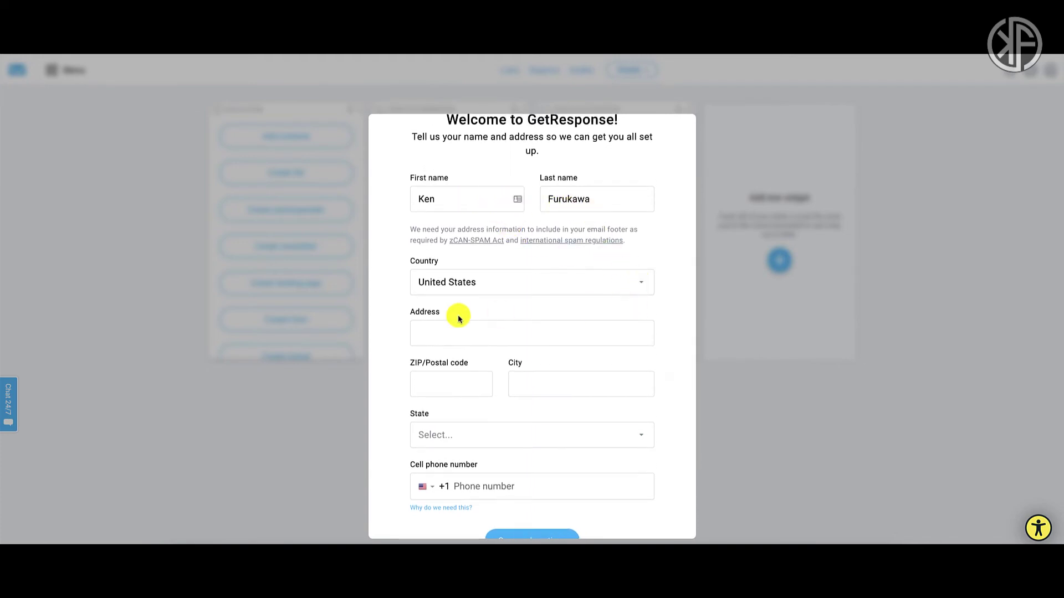
pyautogui.click(508, 333)
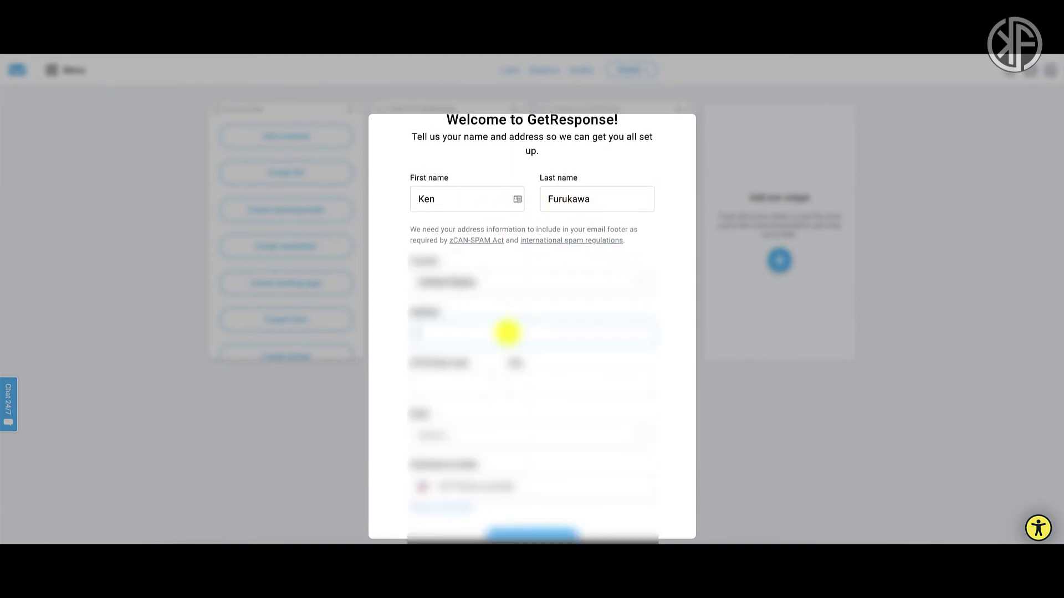
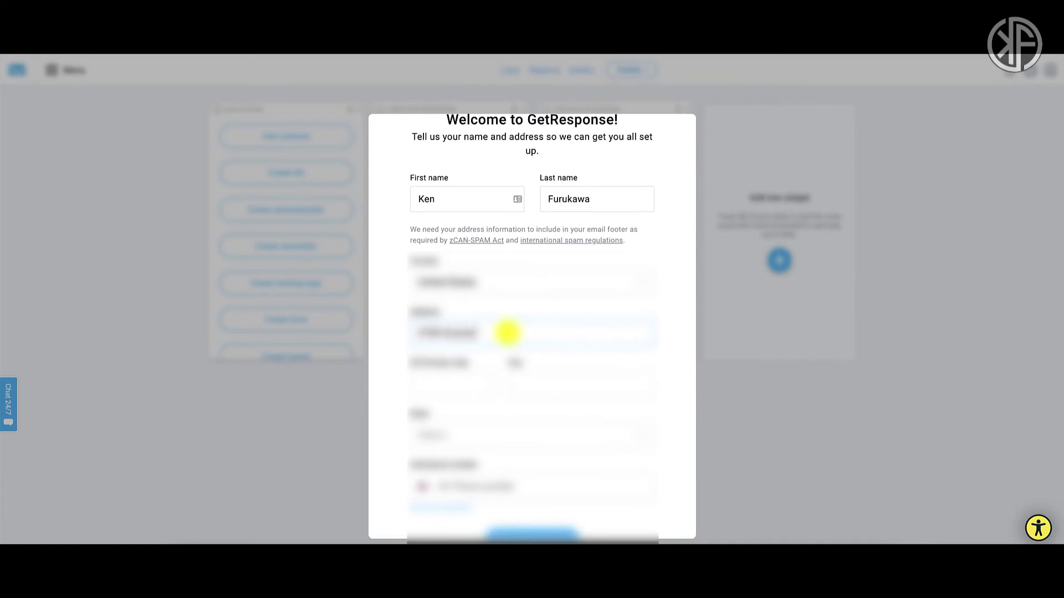
pyautogui.click(459, 387)
pyautogui.write('91367')
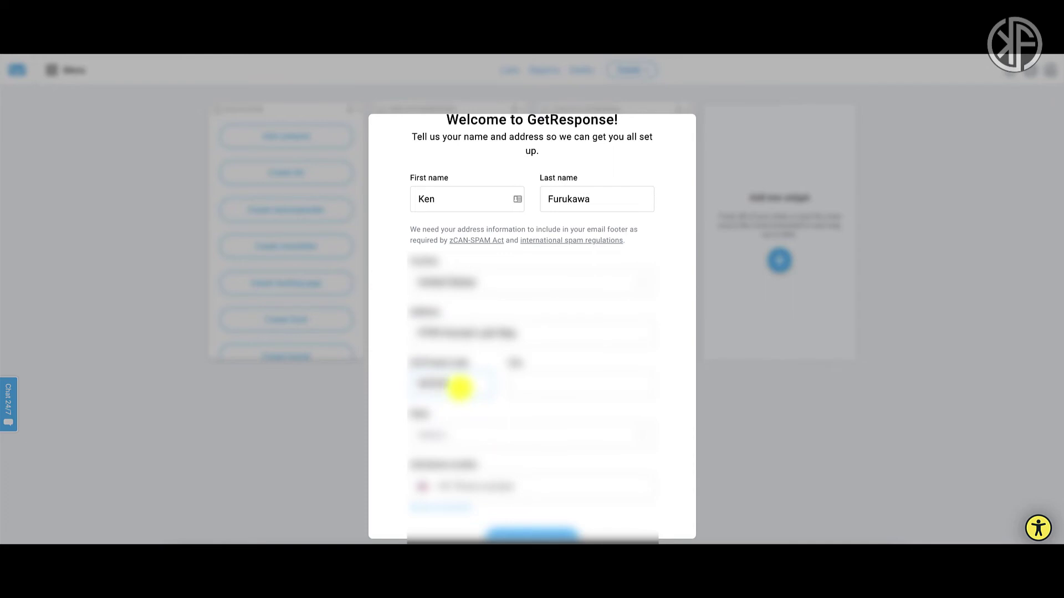
# Add the city and cell phone number, then Save and continue.
pyautogui.click(533, 387)
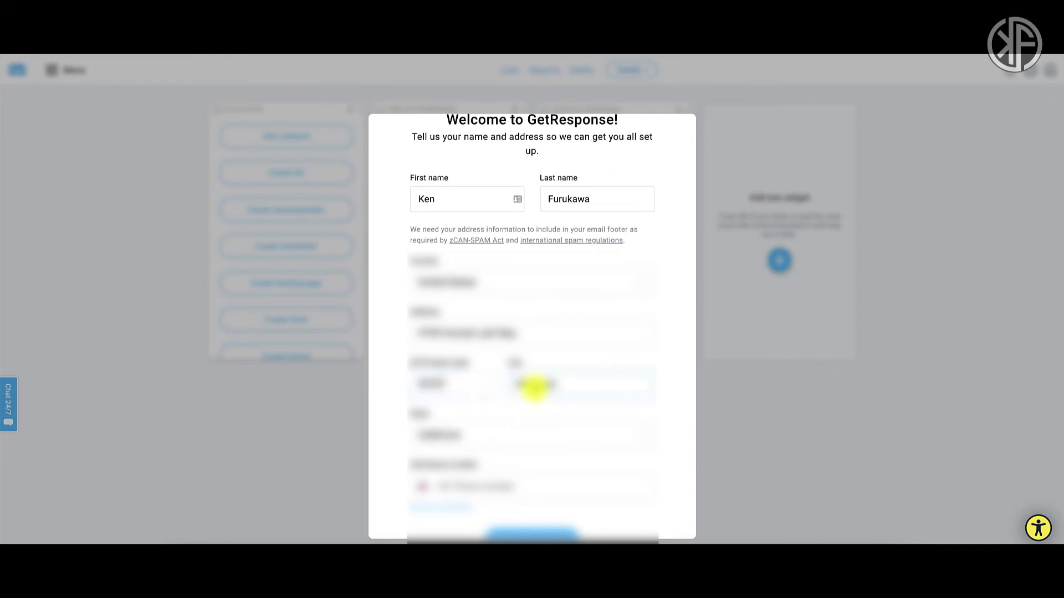
pyautogui.scroll(-3, 534, 386)
pyautogui.click(497, 393)
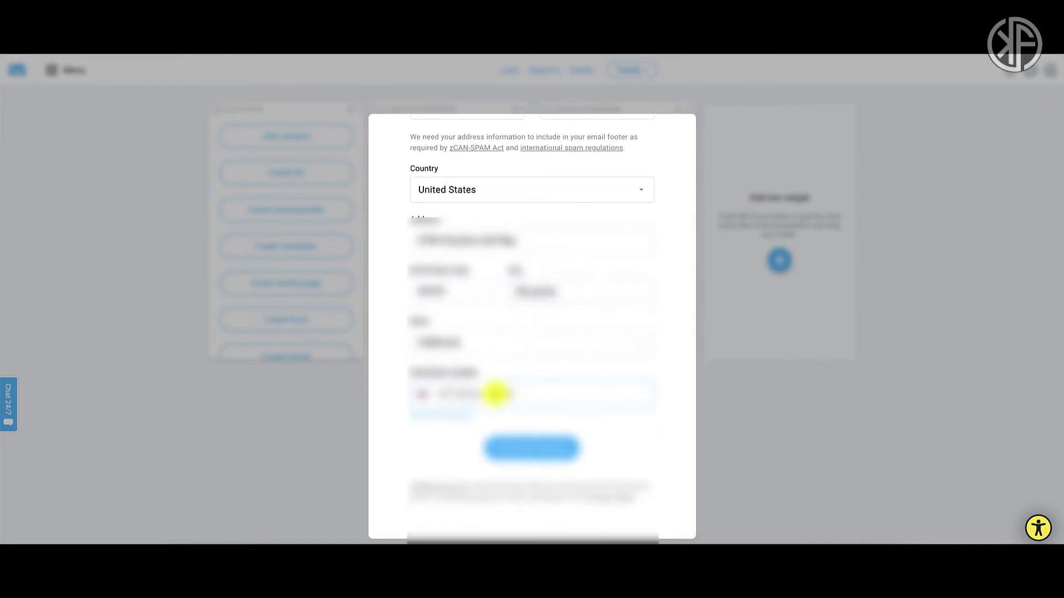
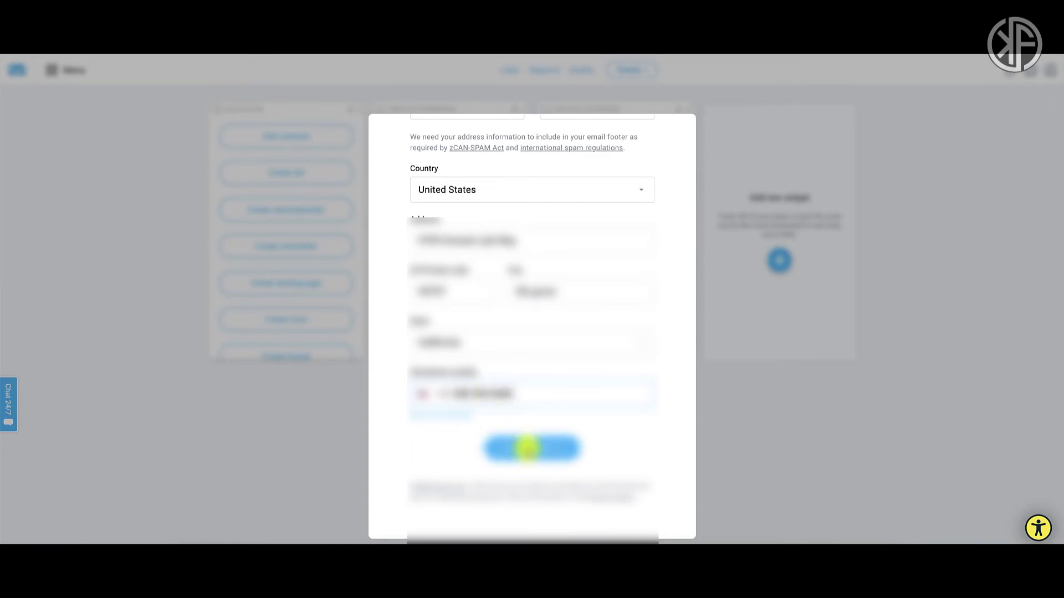
pyautogui.click(532, 446)
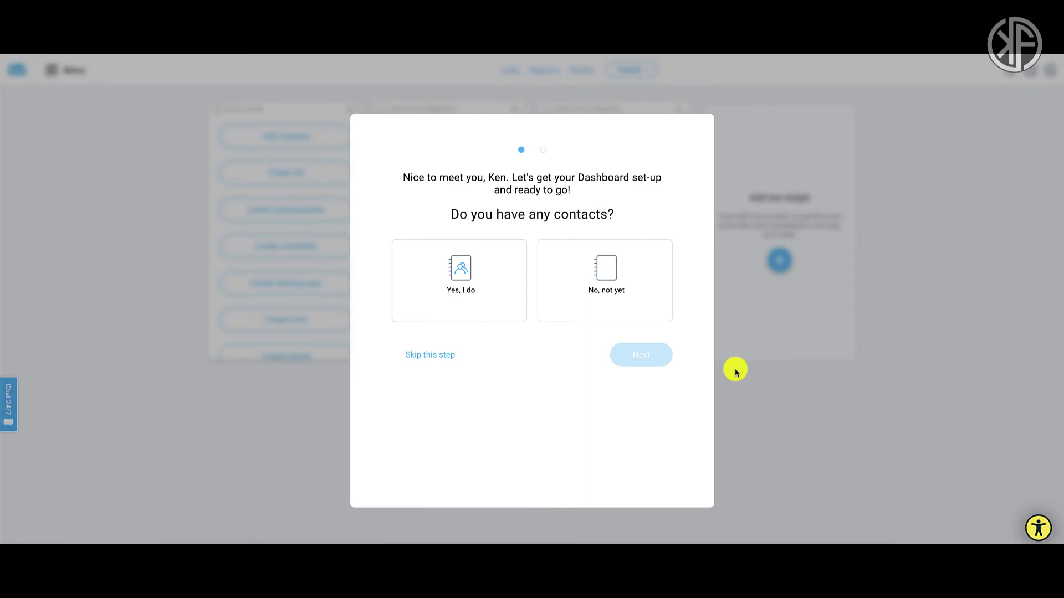
# Answer 'No, not yet' to both the contacts and website questions, then go to the Dashboard.
pyautogui.click(608, 285)
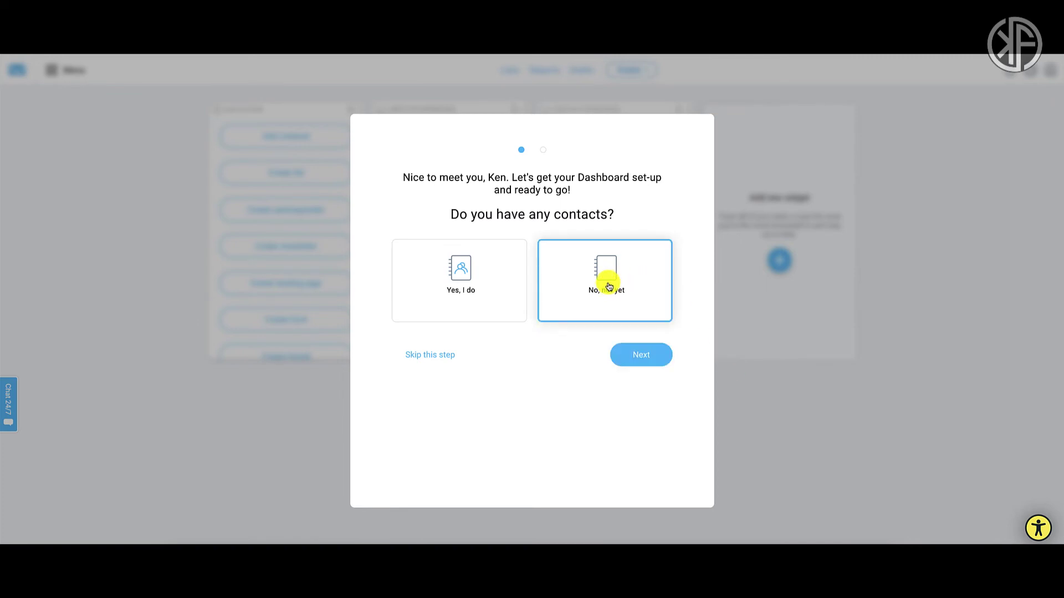
pyautogui.click(649, 357)
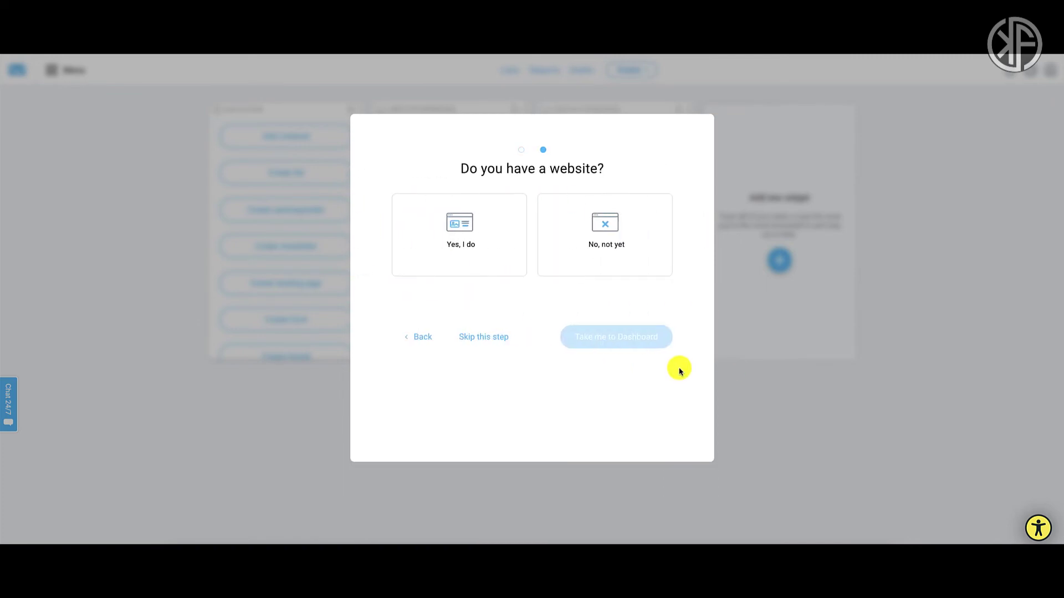
pyautogui.click(591, 244)
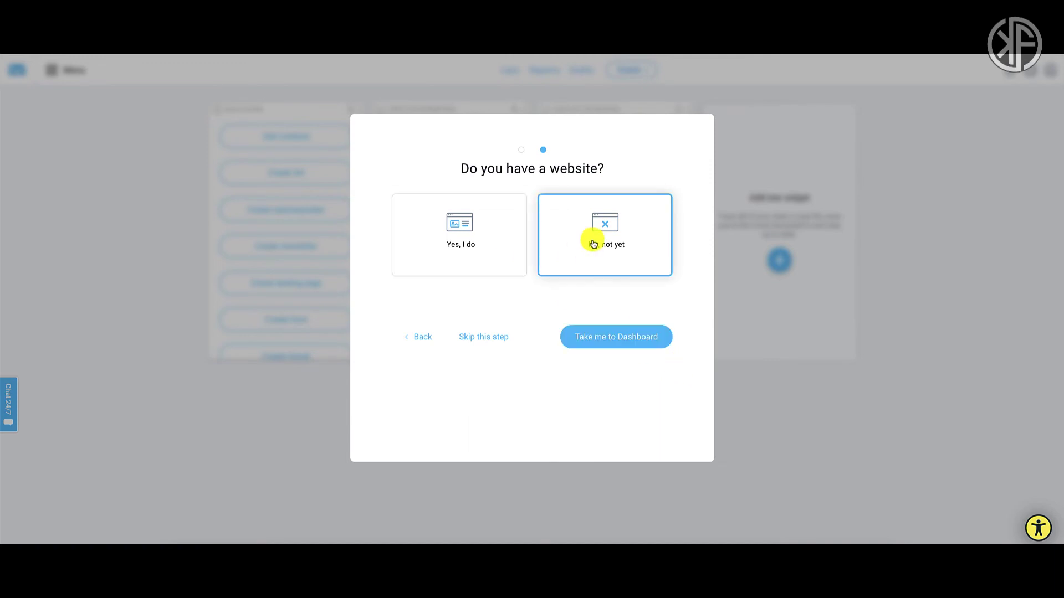
pyautogui.click(600, 337)
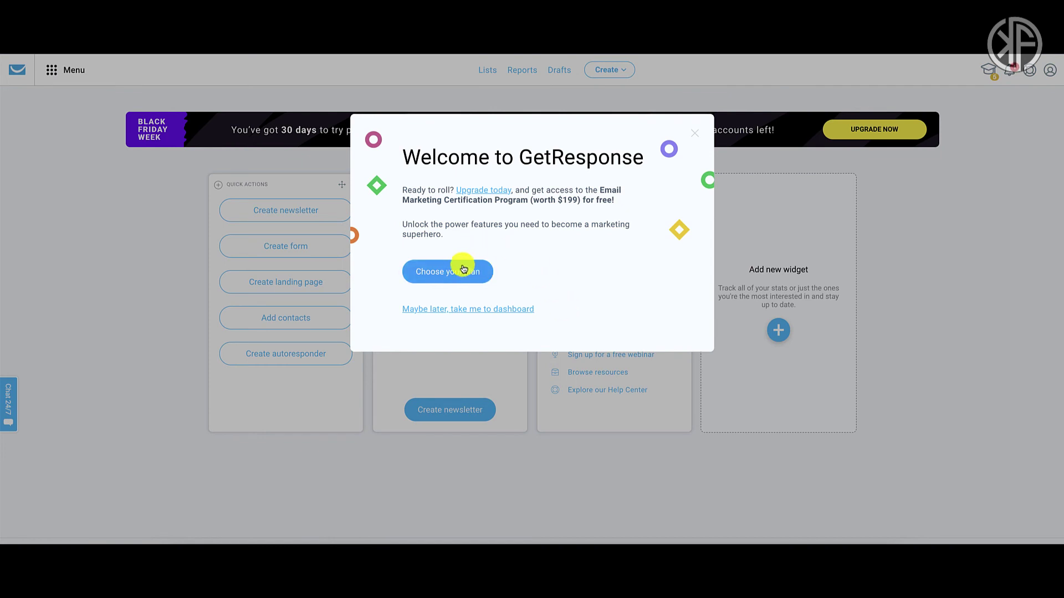
# Choose 'Maybe later, take me to dashboard' in the Welcome to GetResponse dialog.
pyautogui.click(467, 310)
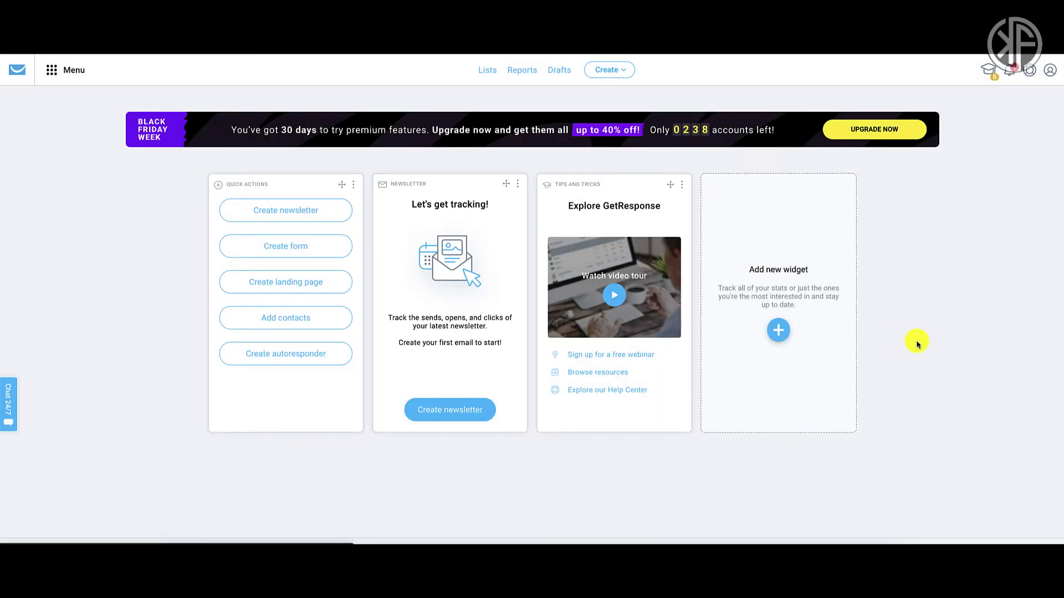